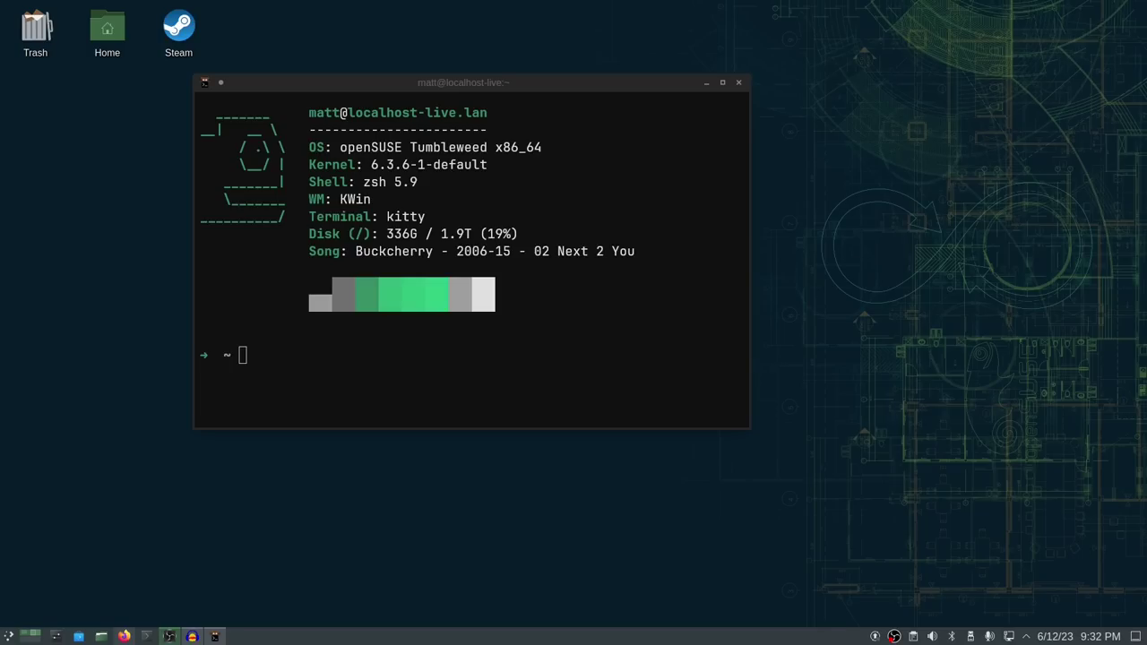
Open the zypper manual page in the terminal and read through its concepts and repository sections.
{"action": "type", "text": "man zypper"}
{"action": "key", "text": "Return"}
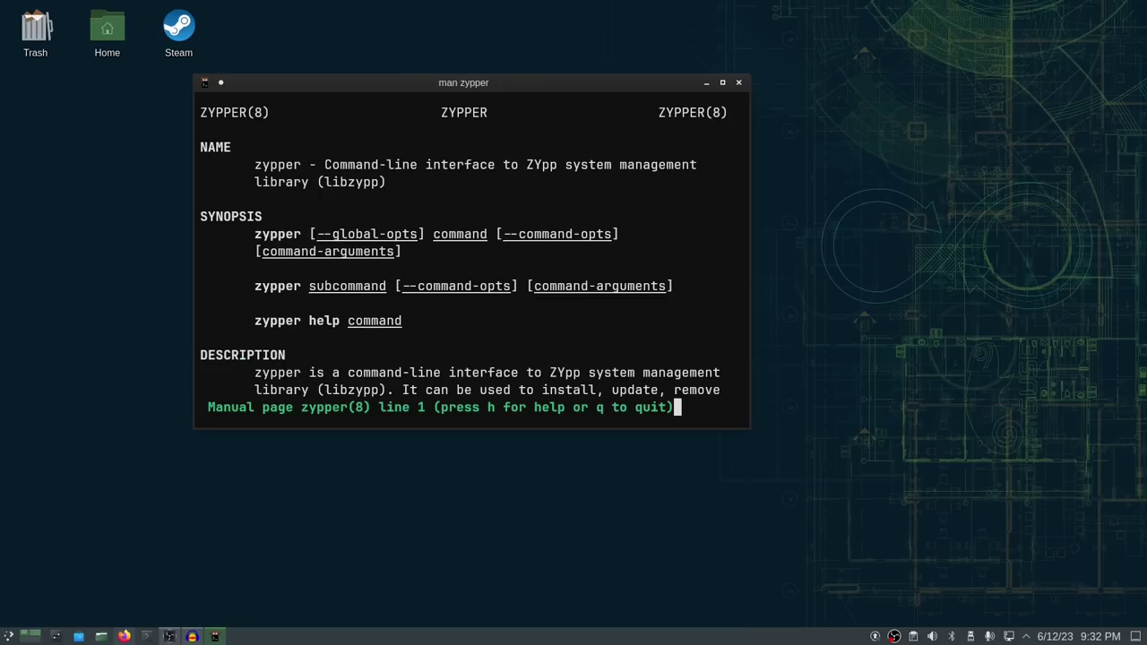
{"action": "scroll", "coordinate": [471, 251], "scroll_direction": "down", "scroll_amount": 9}
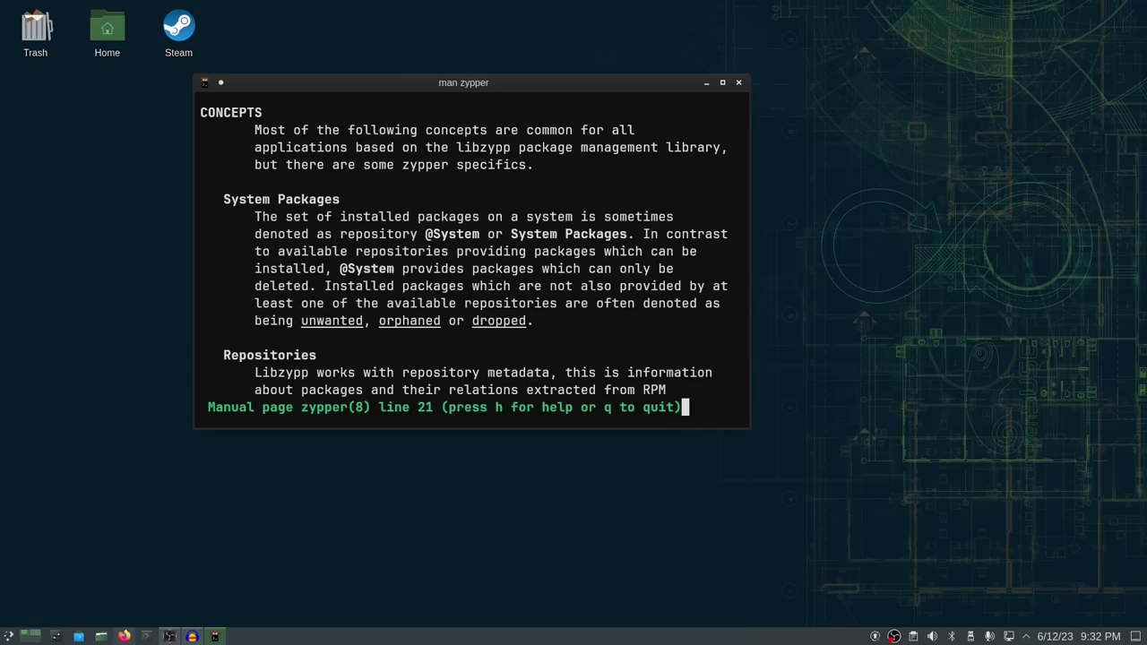
{"action": "scroll", "coordinate": [472, 251], "scroll_direction": "down", "scroll_amount": 3}
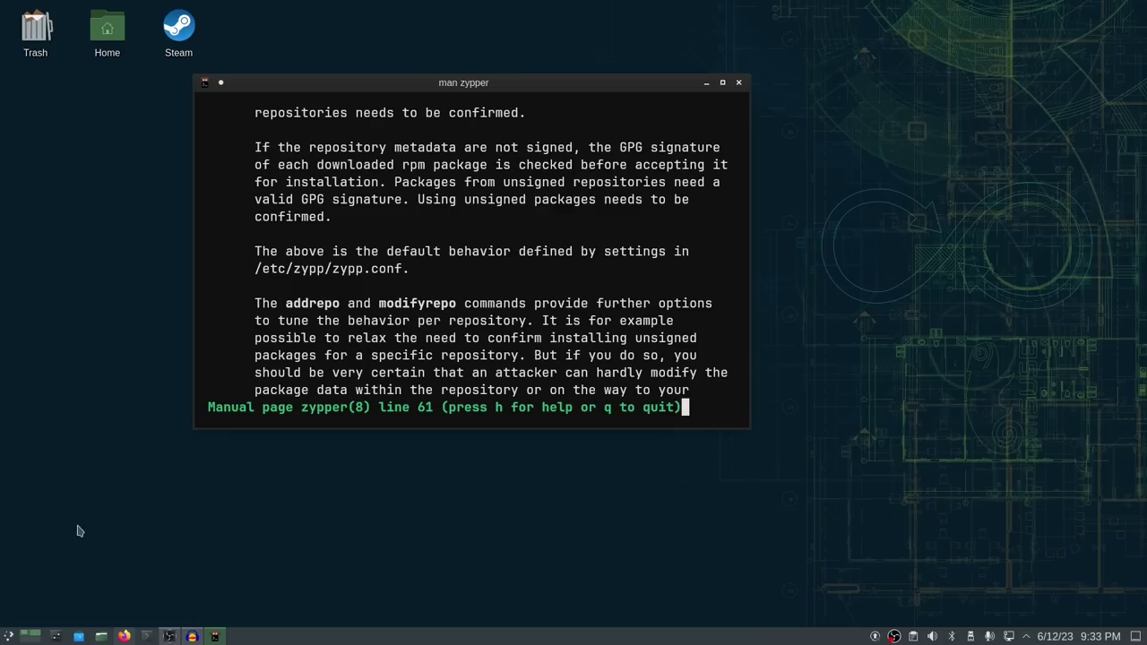
Launch YaST from the application launcher by searching for "yast" and authenticate with the root password.
{"action": "left_click", "coordinate": [11, 633]}
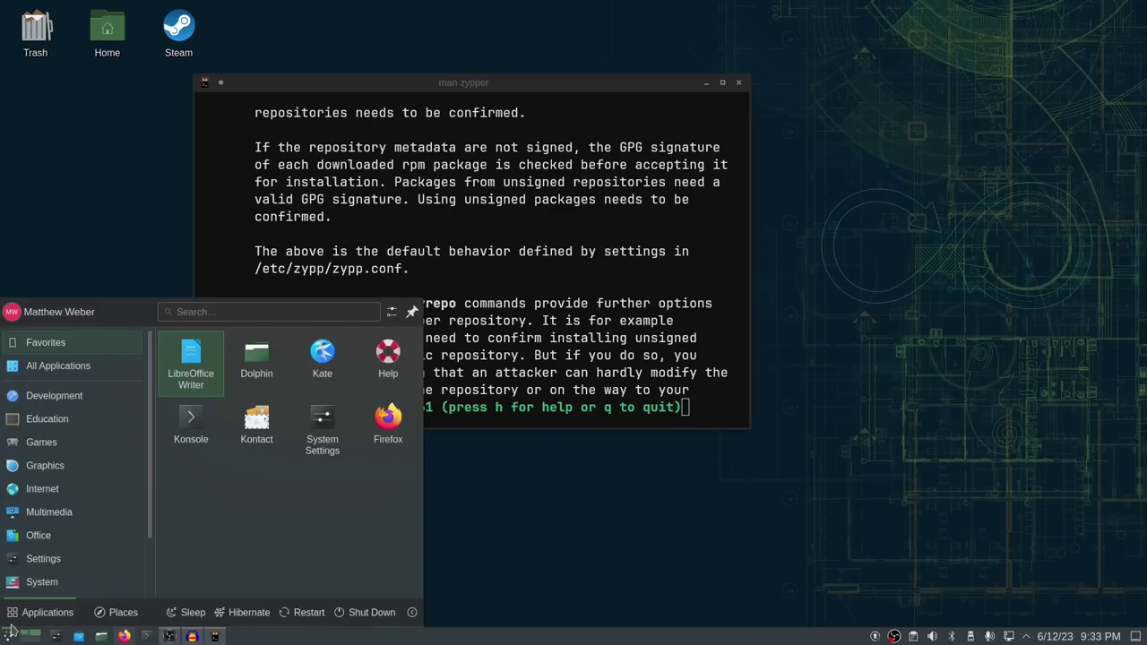
{"action": "type", "text": "yast"}
{"action": "key", "text": "Return"}
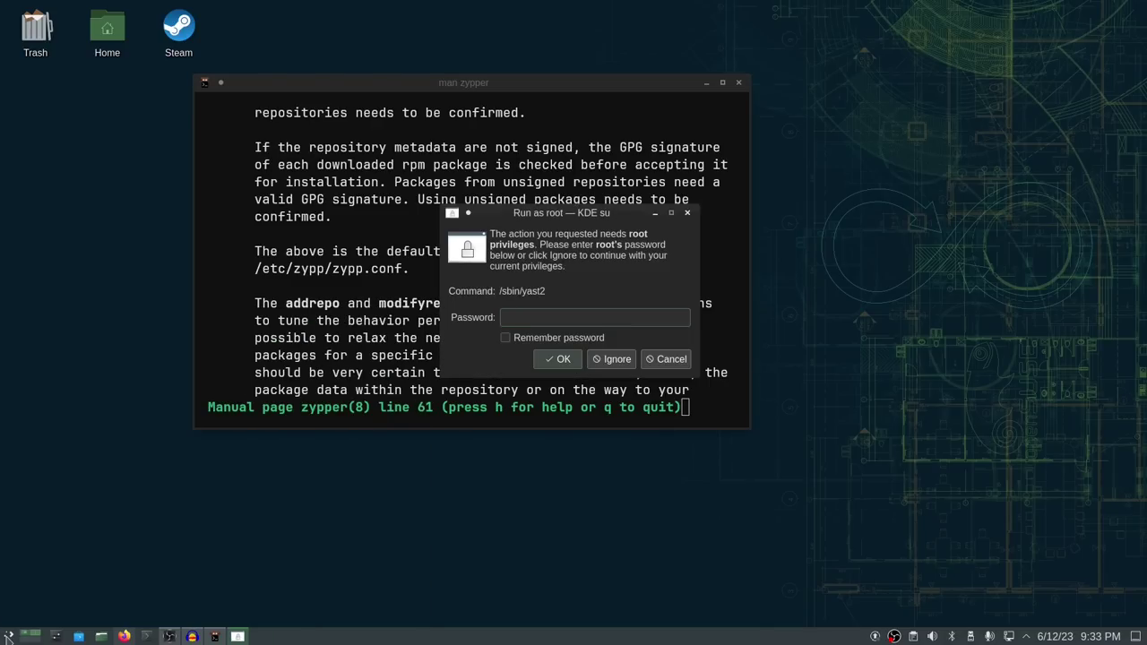
{"action": "type", "text": "•••"}
{"action": "key", "text": "Return"}
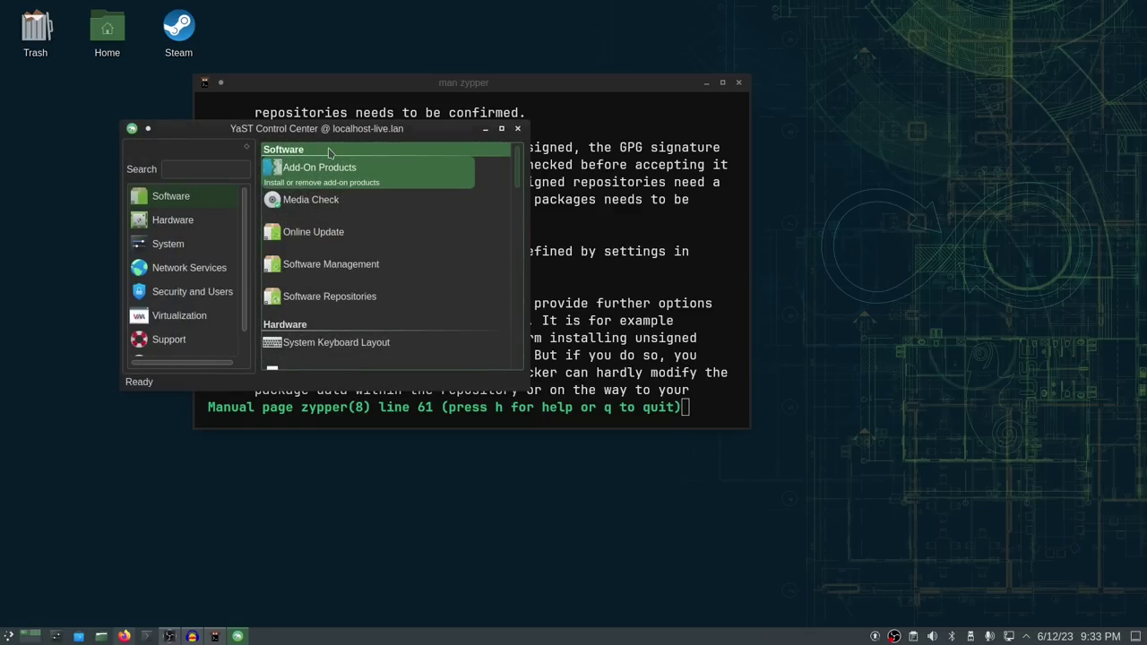
Minimize the terminal, maximize the YaST Control Center window and select its System category.
{"action": "left_click", "coordinate": [706, 83]}
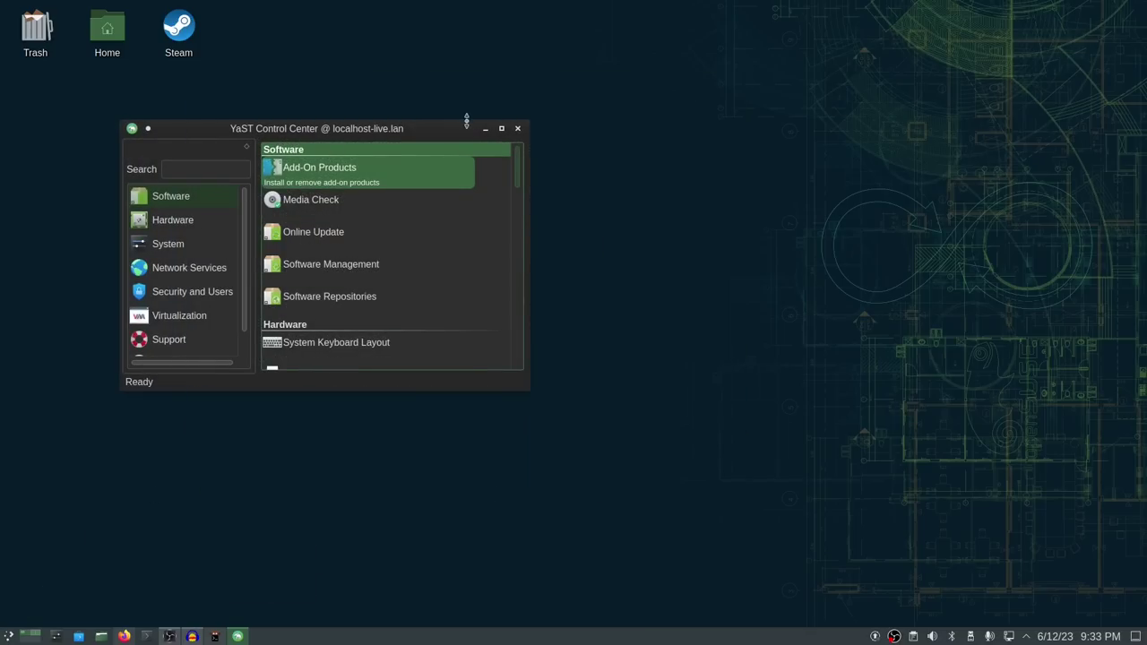
{"action": "left_click_drag", "start_coordinate": [426, 125], "coordinate": [506, 2]}
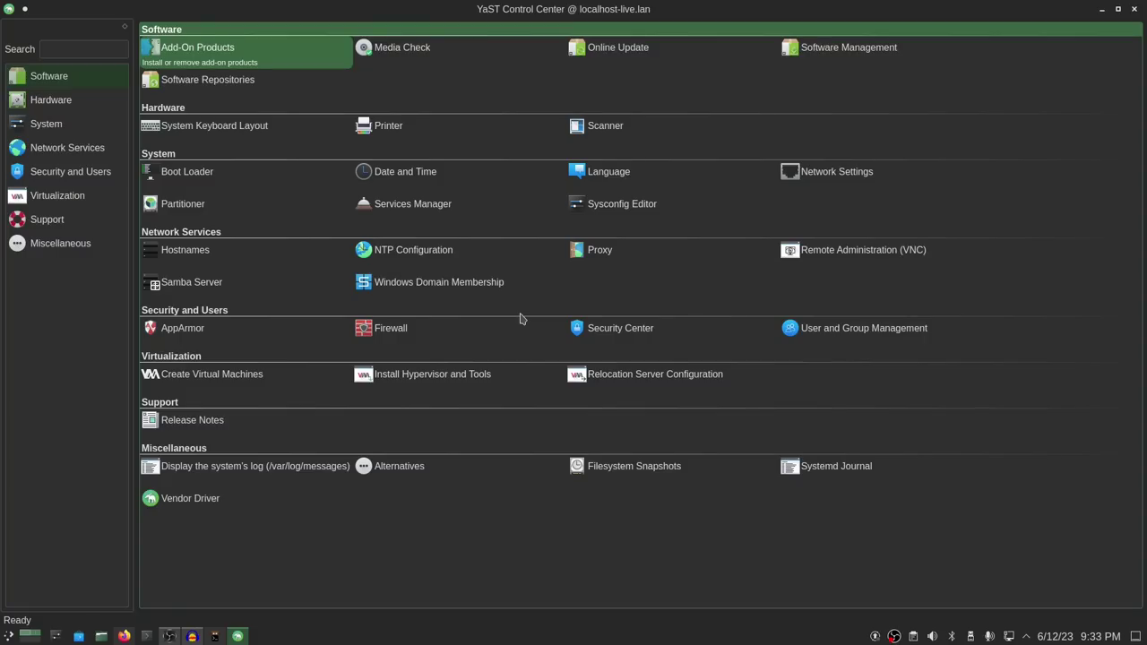
{"action": "left_click", "coordinate": [213, 158]}
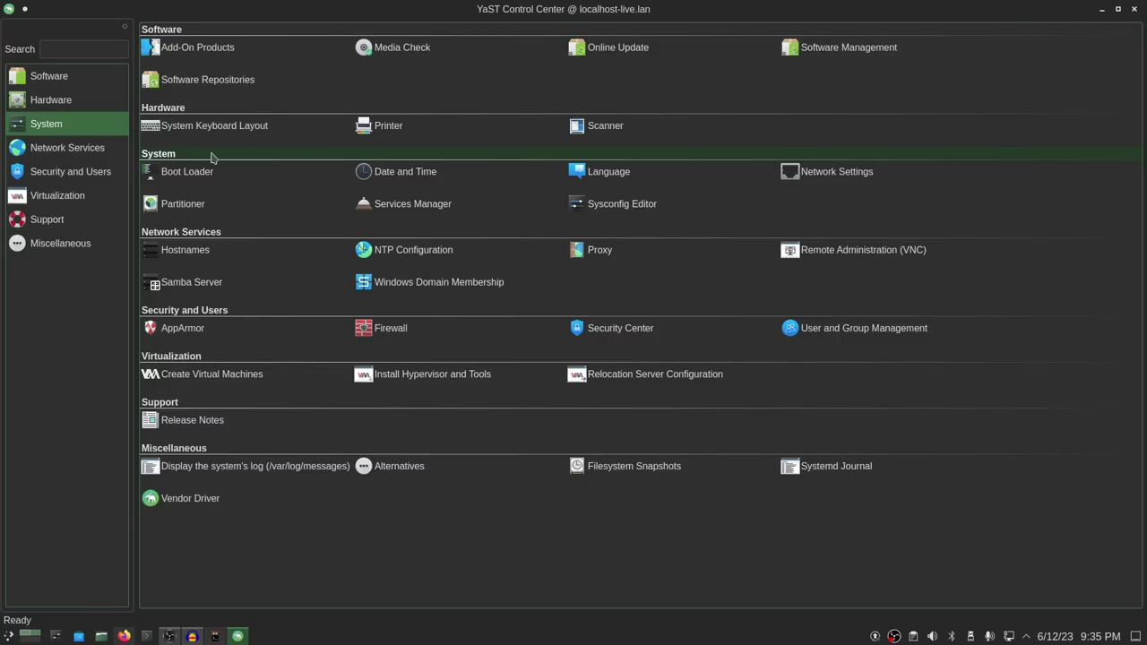
{"action": "key", "text": "Home"}
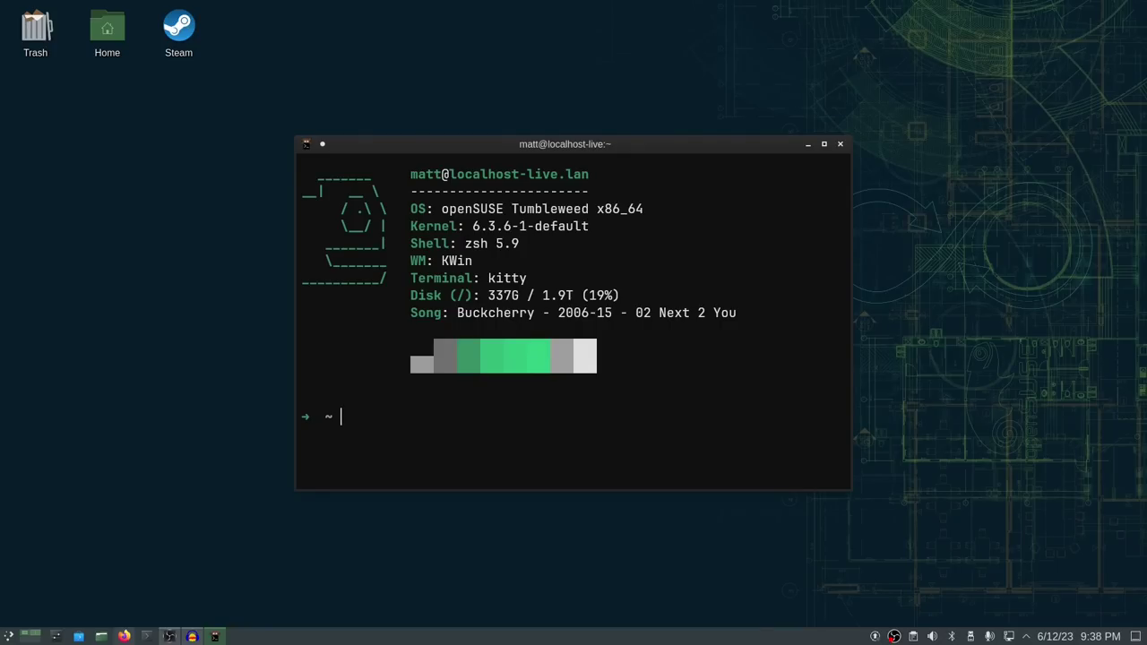
{"action": "type", "text": "zypper"}
{"action": "type", "text": "install"}
{"action": "key", "text": "BackSpace"}
{"action": "key", "text": "BackSpace"}
{"action": "key", "text": "BackSpace"}
{"action": "key", "text": "BackSpace"}
{"action": "key", "text": "BackSpace"}
{"action": "key", "text": "BackSpace"}
{"action": "key", "text": "BackSpace"}
{"action": "key", "text": "BackSpace"}
{"action": "type", "text": "remove"}
{"action": "key", "text": "BackSpace"}
{"action": "key", "text": "BackSpace"}
{"action": "key", "text": "BackSpace"}
{"action": "key", "text": "BackSpace"}
{"action": "key", "text": "BackSpace"}
{"action": "key", "text": "BackSpace"}
{"action": "key", "text": "BackSpace"}
{"action": "type", "text": "search"}
{"action": "key", "text": "BackSpace"}
{"action": "key", "text": "BackSpace"}
{"action": "key", "text": "BackSpace"}
{"action": "key", "text": "BackSpace"}
{"action": "key", "text": "BackSpace"}
{"action": "key", "text": "BackSpace"}
{"action": "key", "text": "BackSpace"}
{"action": "key", "text": "BackSpace"}
{"action": "key", "text": "BackSpace"}
{"action": "key", "text": "BackSpace"}
{"action": "key", "text": "BackSpace"}
{"action": "key", "text": "BackSpace"}
{"action": "key", "text": "BackSpace"}
Refresh all package repositories with "sudo zypper refresh", authenticating with the root password.
{"action": "type", "text": "sudo zyu"}
{"action": "key", "text": "BackSpace"}
{"action": "type", "text": "pper install"}
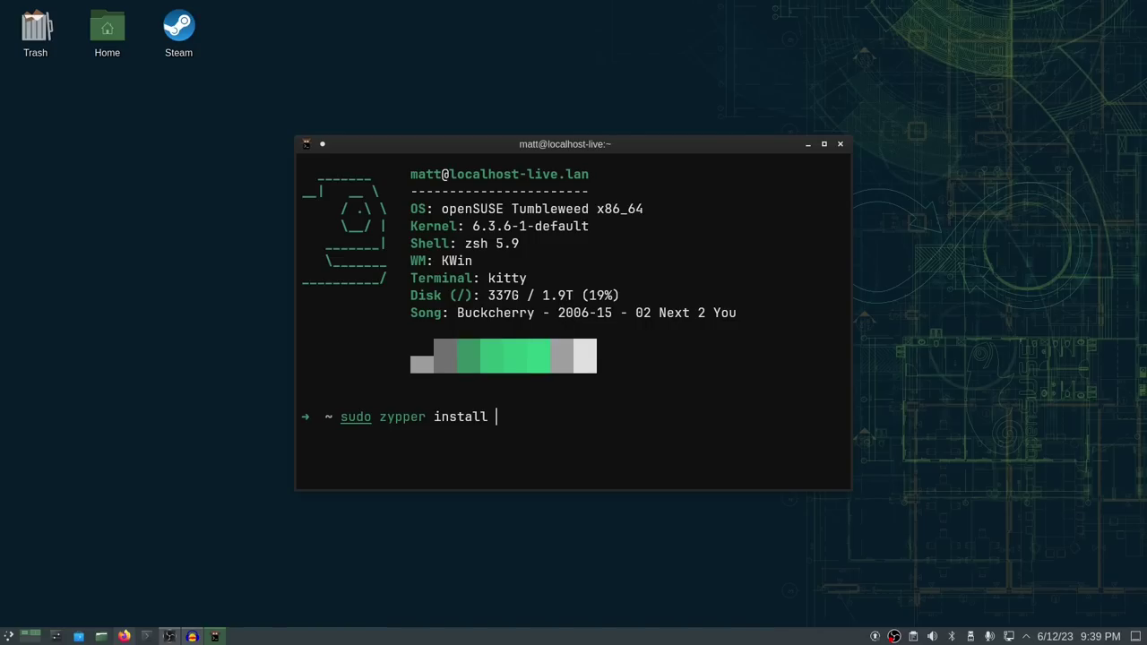
{"action": "key", "text": "BackSpace"}
{"action": "key", "text": "BackSpace"}
{"action": "key", "text": "BackSpace"}
{"action": "key", "text": "BackSpace"}
{"action": "key", "text": "BackSpace"}
{"action": "key", "text": "BackSpace"}
{"action": "key", "text": "BackSpace"}
{"action": "key", "text": "BackSpace"}
{"action": "type", "text": "se"}
{"action": "key", "text": "BackSpace"}
{"action": "key", "text": "BackSpace"}
{"action": "key", "text": "BackSpace"}
{"action": "type", "text": "refresh"}
{"action": "key", "text": "Return"}
{"action": "key", "text": "Return"}
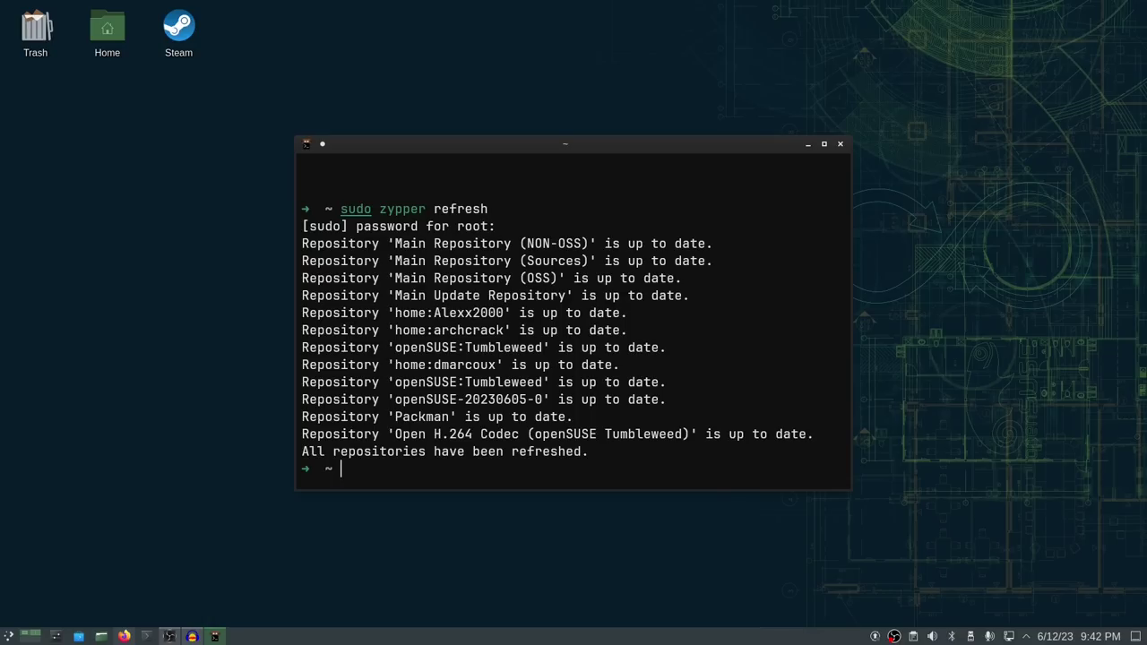
Start a system package update with "sudo zypper up".
{"action": "type", "text": "sudo zypper up"}
{"action": "key", "text": "Return"}
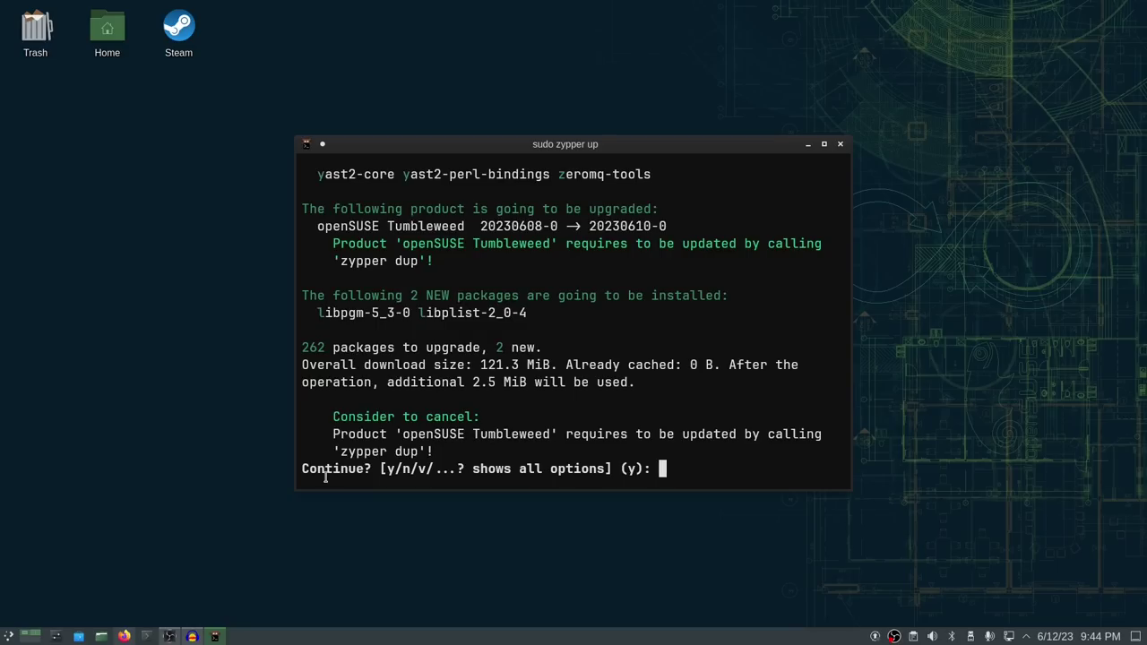
Switch to Firefox and open the package search interface linked on the openSUSE Build Service welcome page.
{"action": "left_click", "coordinate": [146, 636]}
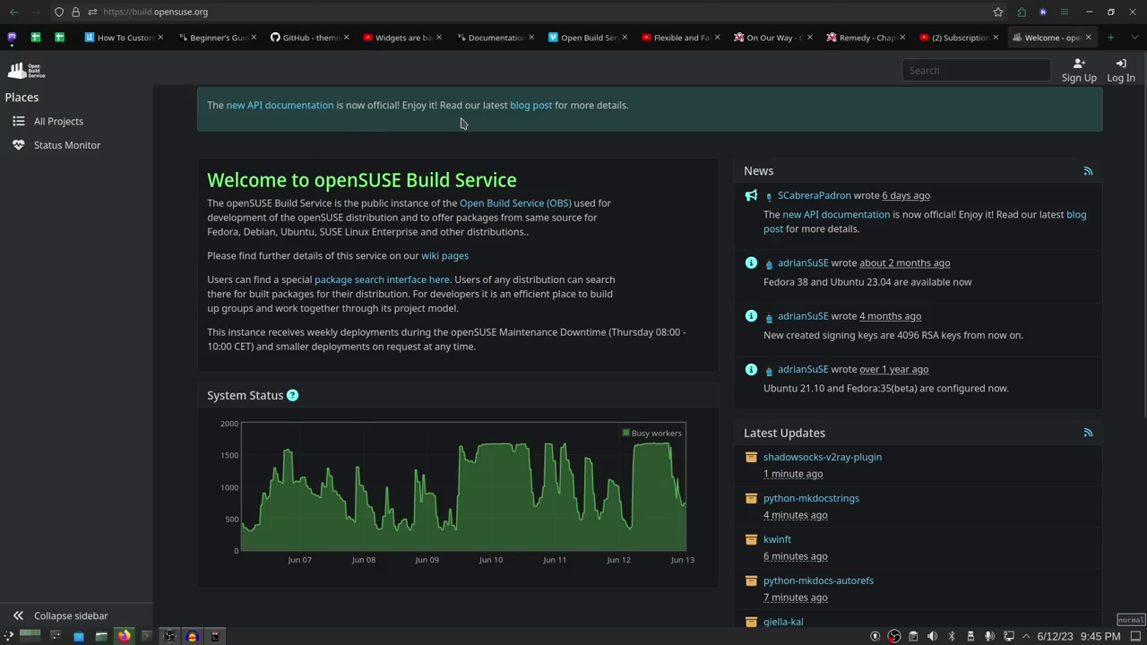
{"action": "left_click", "coordinate": [493, 49]}
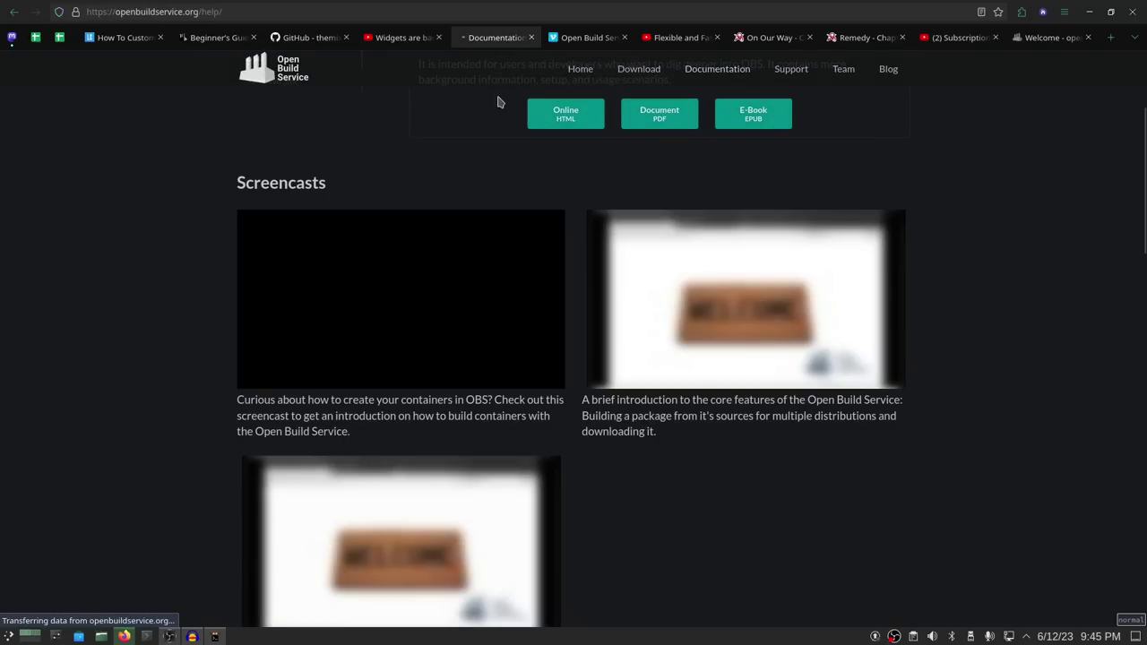
{"action": "left_click", "coordinate": [565, 42]}
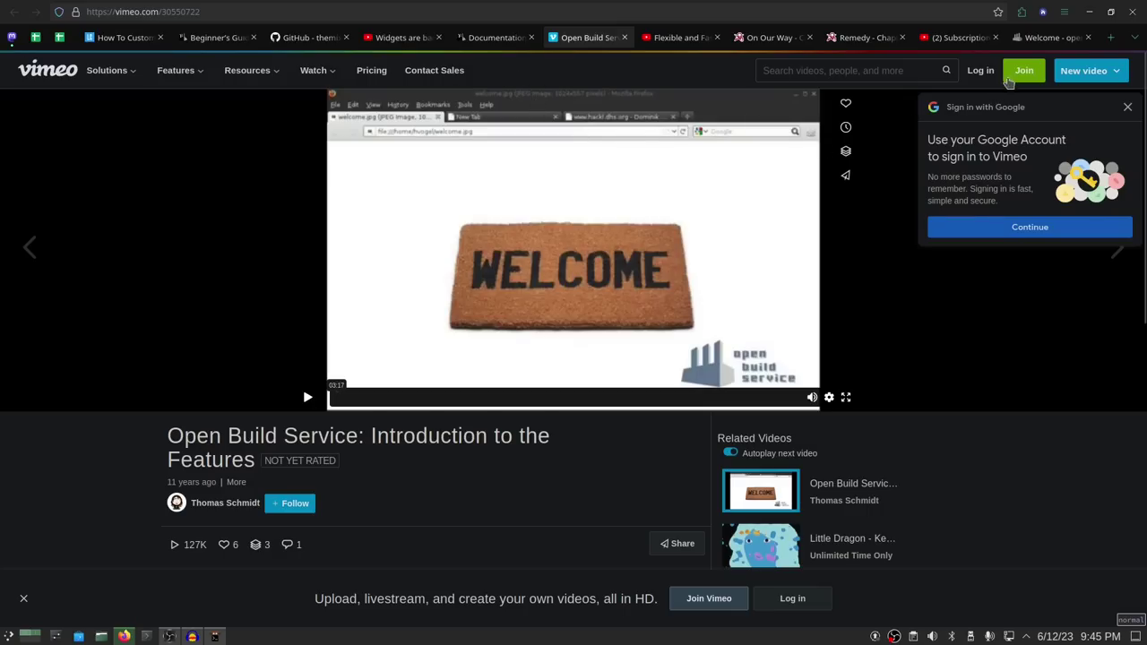
{"action": "left_click", "coordinate": [1051, 42]}
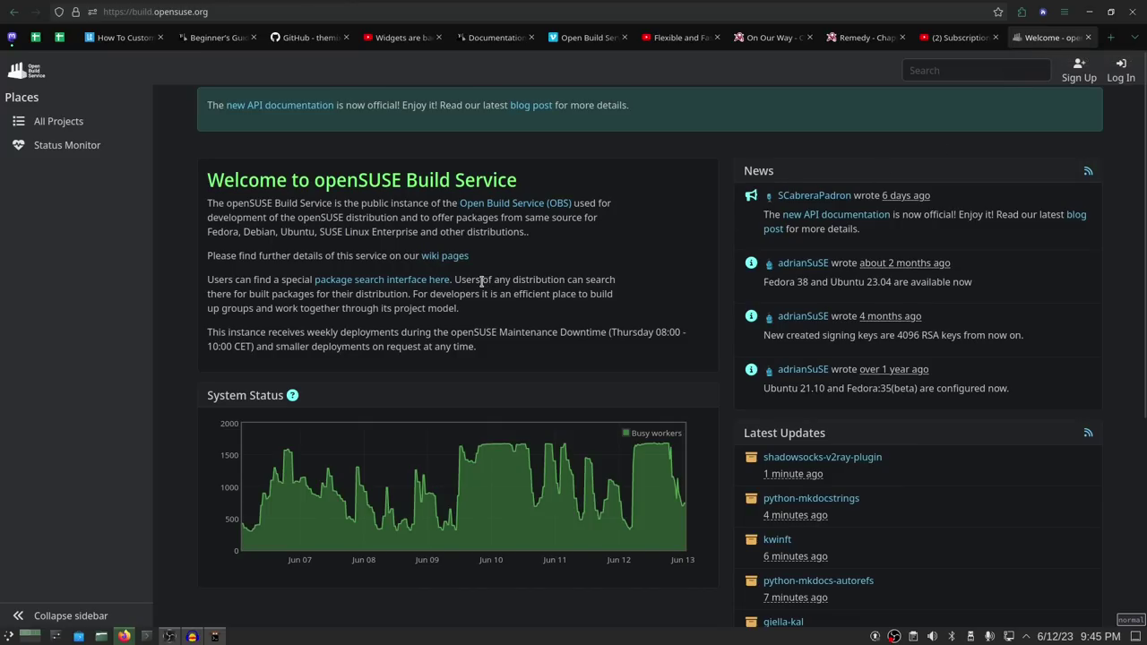
{"action": "left_click", "coordinate": [427, 285]}
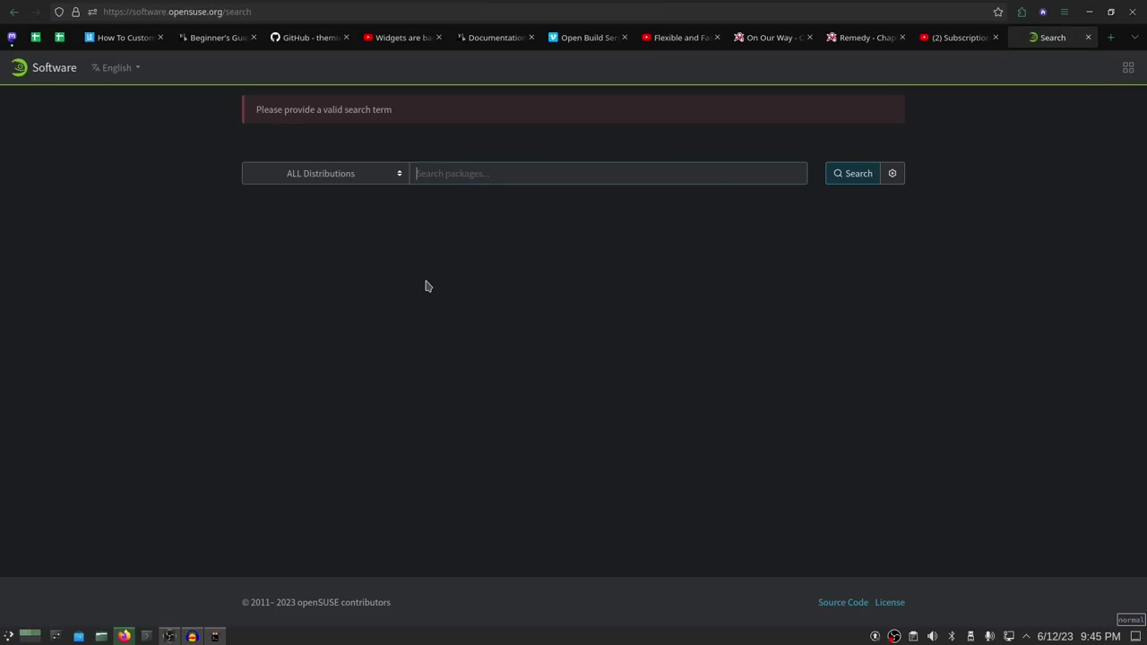
Search for the package "mpc" across ALL Distributions and look through the results.
{"action": "left_click", "coordinate": [448, 177]}
{"action": "type", "text": "mpc"}
{"action": "key", "text": "Return"}
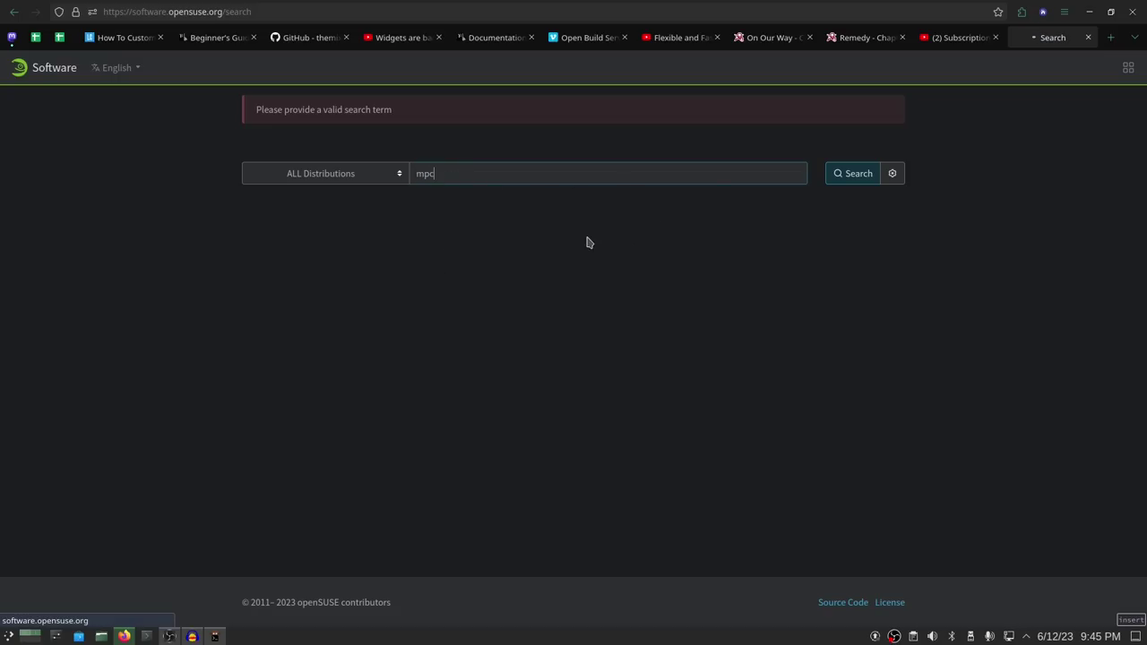
{"action": "left_click", "coordinate": [848, 174]}
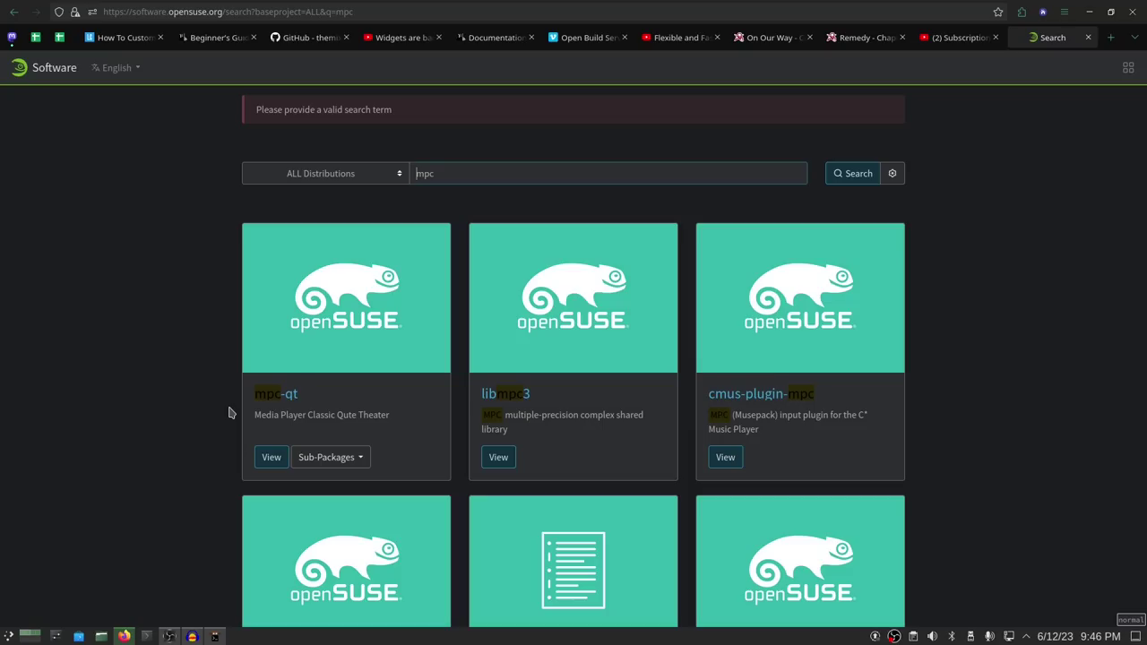
{"action": "scroll", "coordinate": [228, 412], "scroll_direction": "down", "scroll_amount": 3}
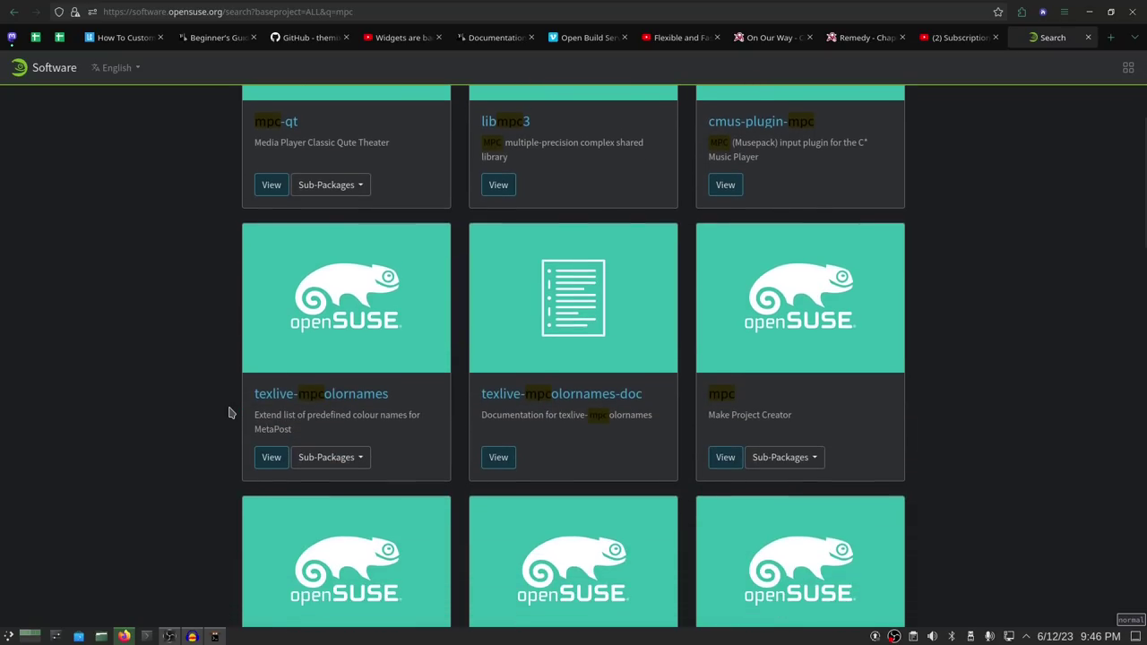
{"action": "scroll", "coordinate": [228, 412], "scroll_direction": "down", "scroll_amount": 2}
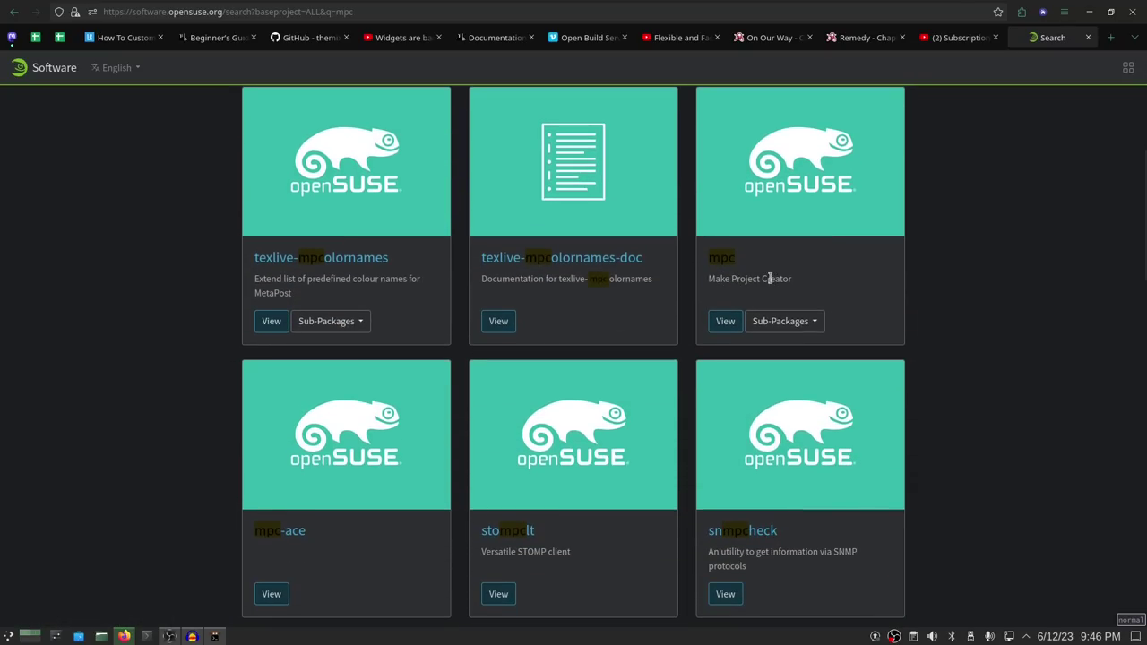
{"action": "scroll", "coordinate": [645, 300], "scroll_direction": "down", "scroll_amount": 4}
{"action": "scroll", "coordinate": [645, 303], "scroll_direction": "down", "scroll_amount": 4}
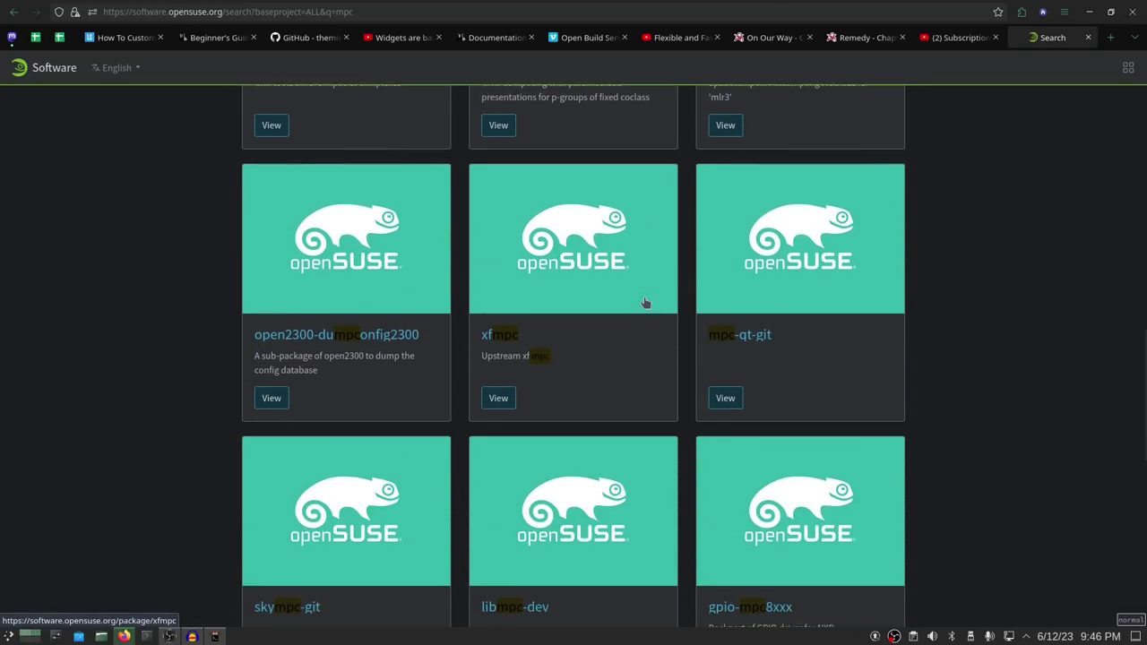
{"action": "scroll", "coordinate": [645, 303], "scroll_direction": "down", "scroll_amount": 4}
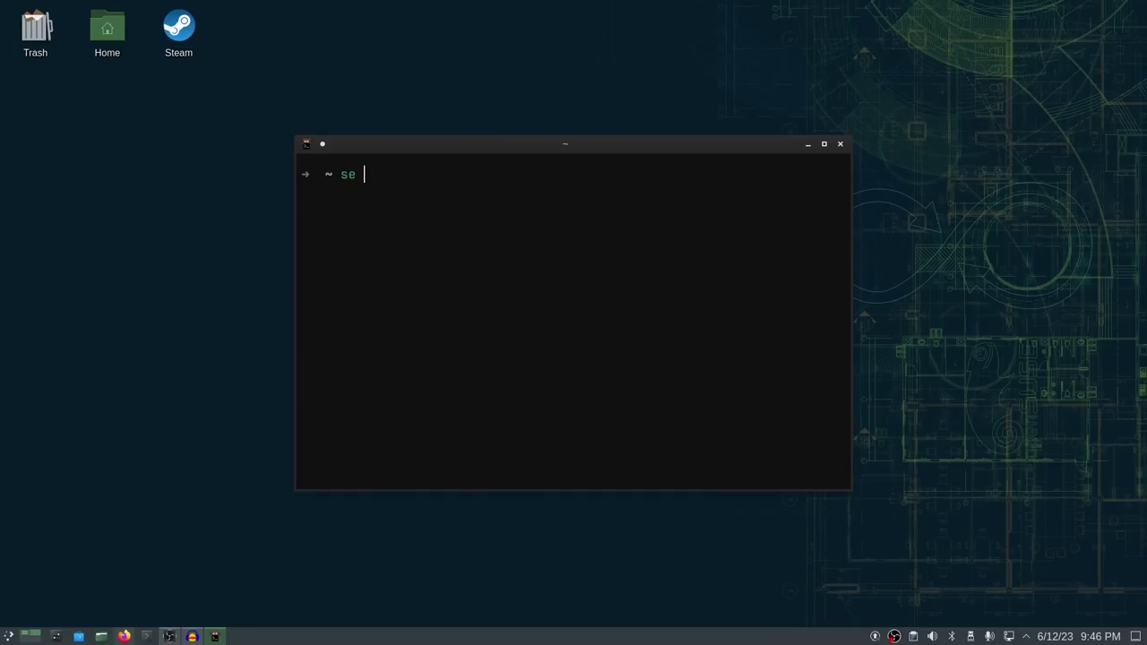
Search the zypper repositories for mpclient in the terminal with "se mpclient".
{"action": "type", "text": "mpclient"}
{"action": "key", "text": "Return"}
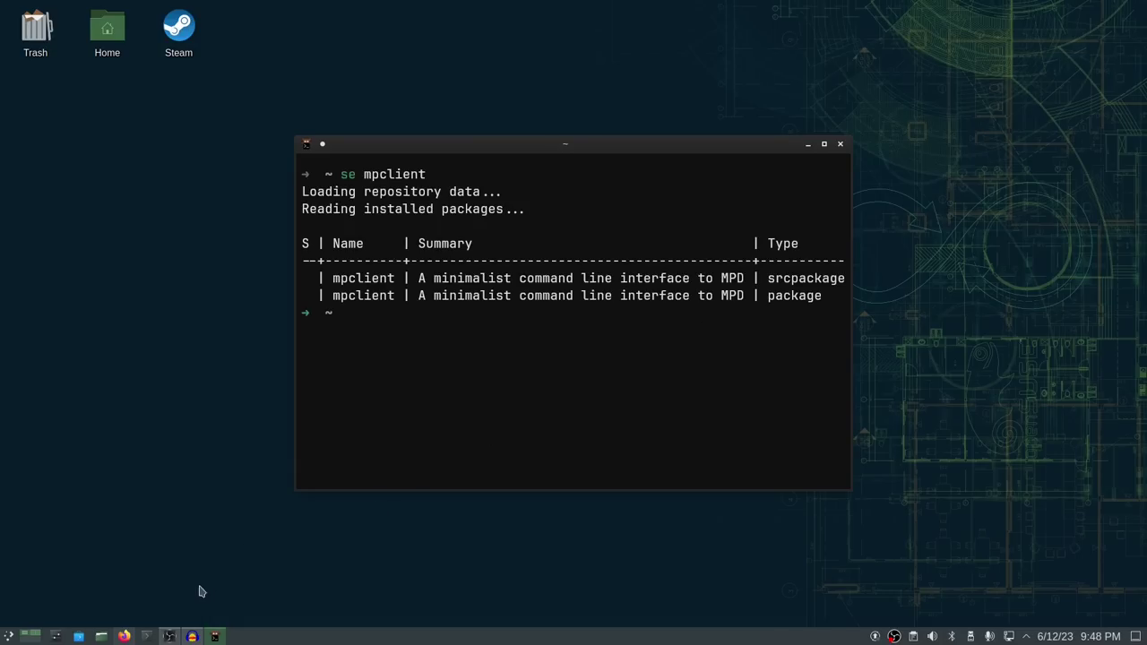
Switch back to Firefox, search openSUSE Software for "mpclient" and examine which distributions offer the package.
{"action": "left_click", "coordinate": [124, 636]}
{"action": "scroll", "coordinate": [164, 515], "scroll_direction": "down", "scroll_amount": 3}
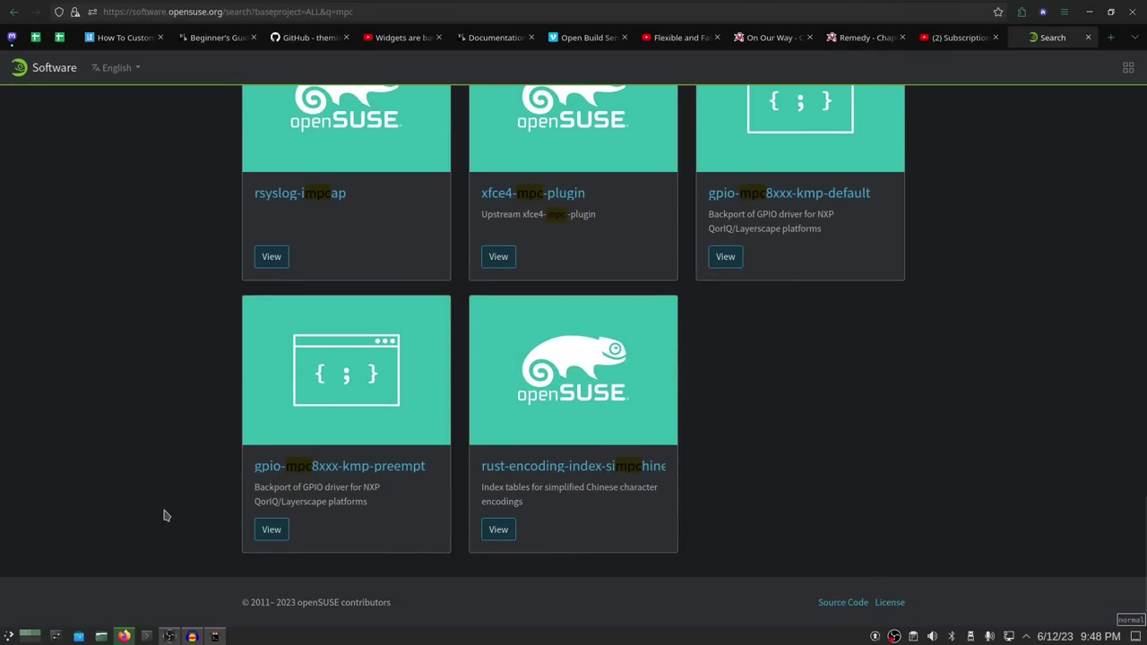
{"action": "scroll", "coordinate": [164, 516], "scroll_direction": "up", "scroll_amount": 10}
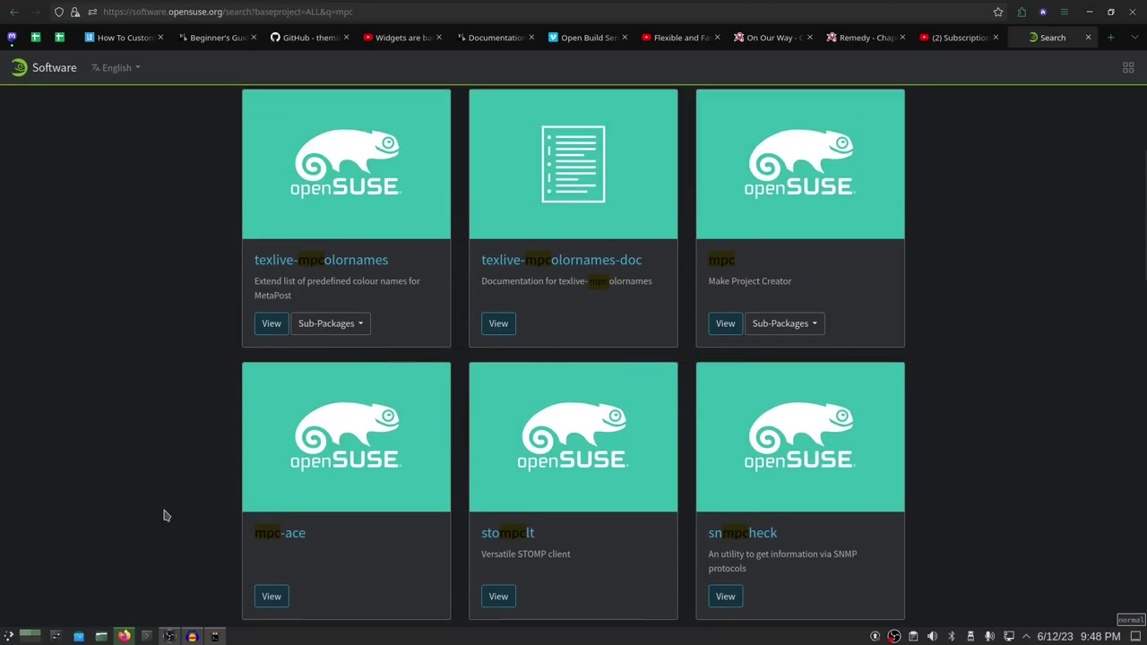
{"action": "scroll", "coordinate": [164, 513], "scroll_direction": "up", "scroll_amount": 5}
{"action": "left_click", "coordinate": [457, 170]}
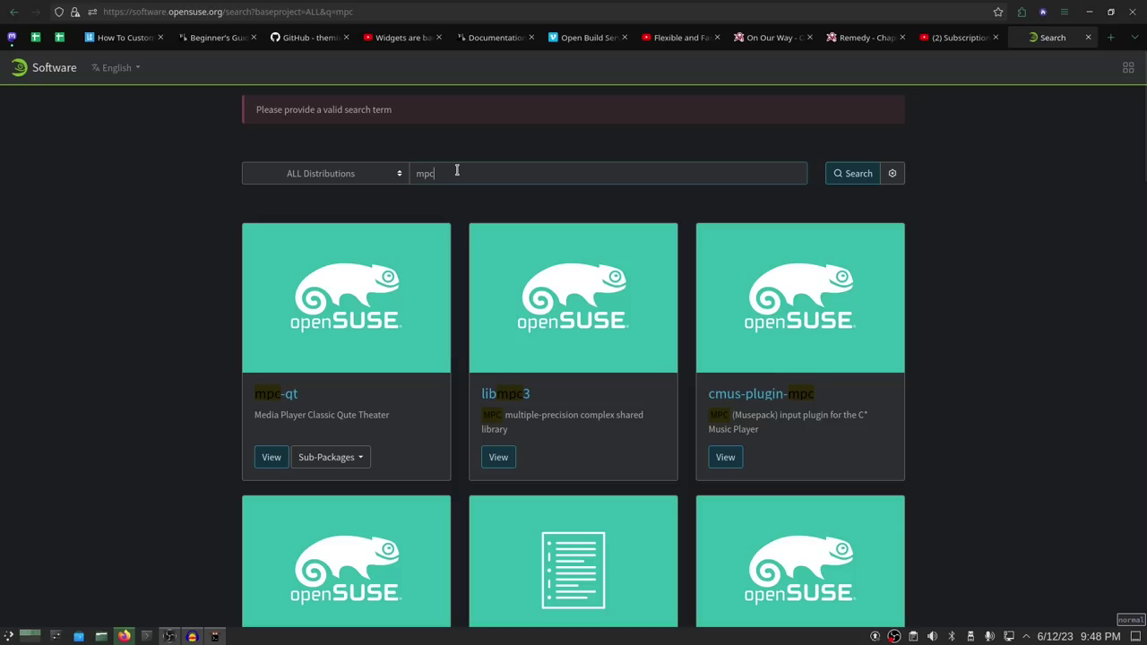
{"action": "type", "text": "lient"}
{"action": "key", "text": "Return"}
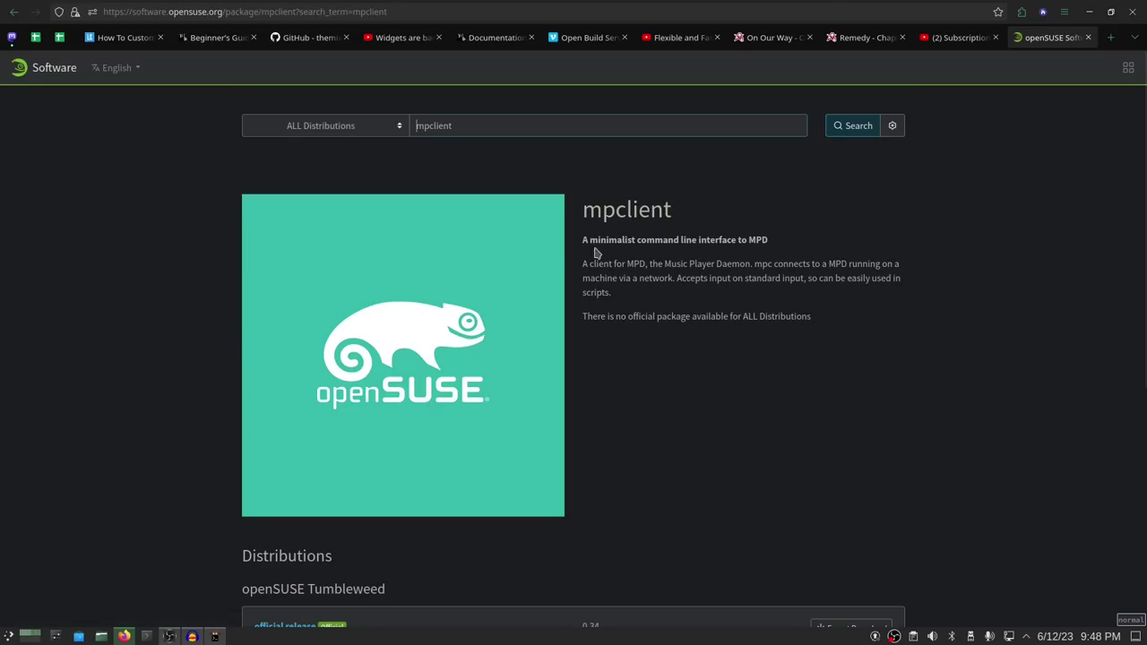
{"action": "scroll", "coordinate": [661, 236], "scroll_direction": "down", "scroll_amount": 1}
{"action": "scroll", "coordinate": [661, 235], "scroll_direction": "down", "scroll_amount": 3}
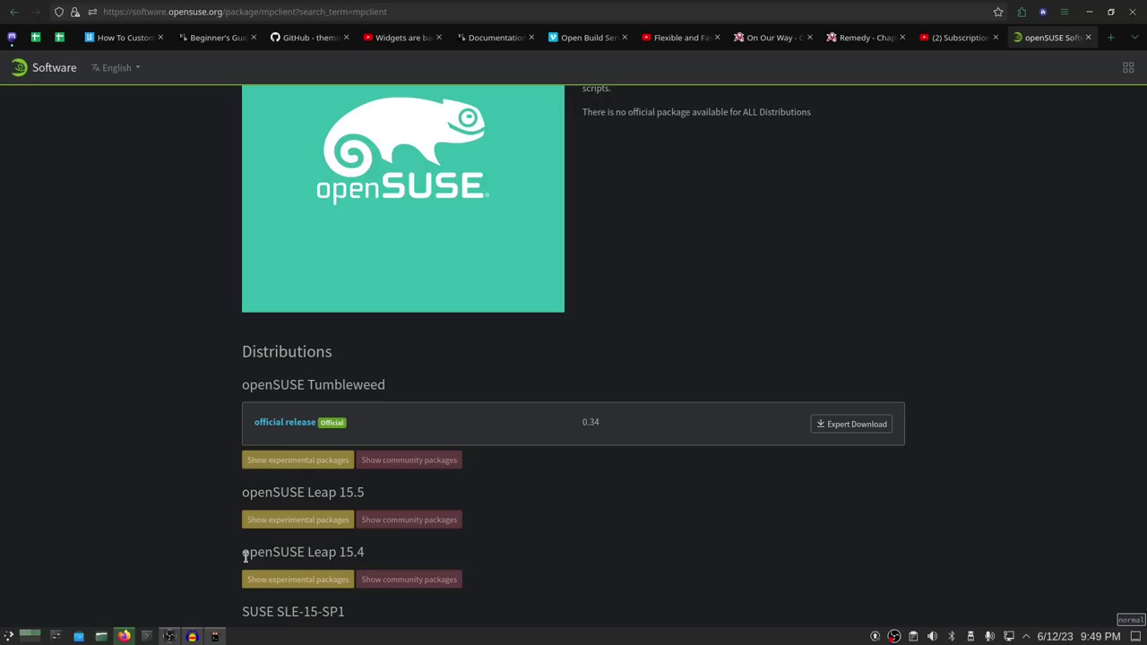
Return to the mpc search results, open the mpc-qt package and show its community packages for openSUSE Tumbleweed.
{"action": "key", "text": "alt+Left"}
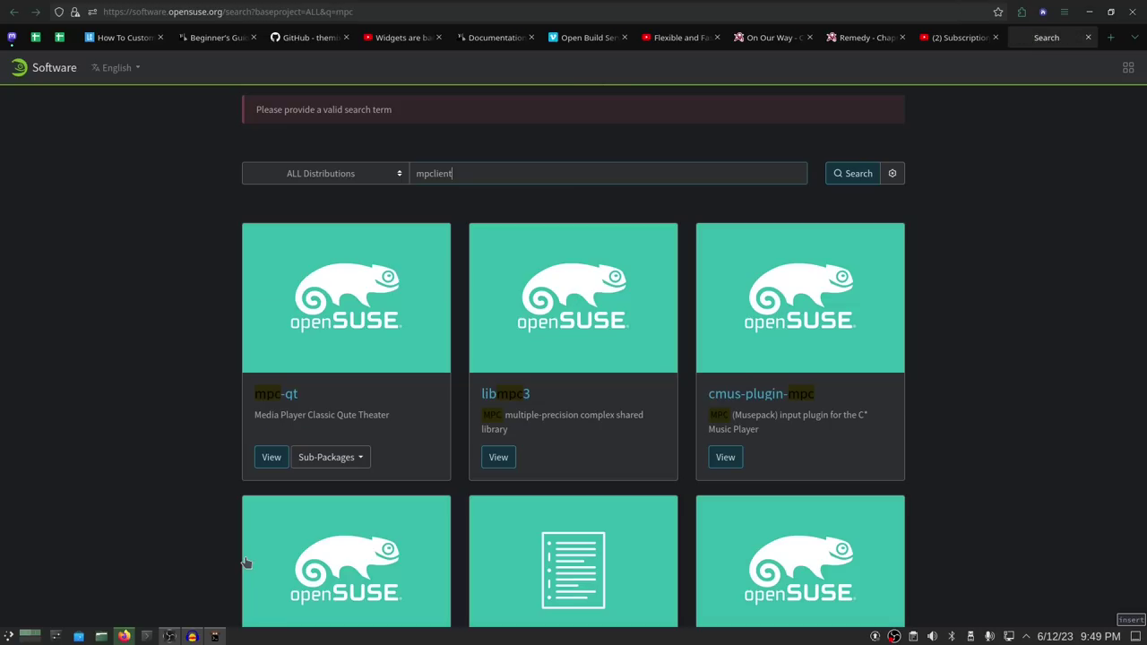
{"action": "scroll", "coordinate": [368, 559], "scroll_direction": "down", "scroll_amount": 3}
{"action": "scroll", "coordinate": [368, 560], "scroll_direction": "down", "scroll_amount": 3}
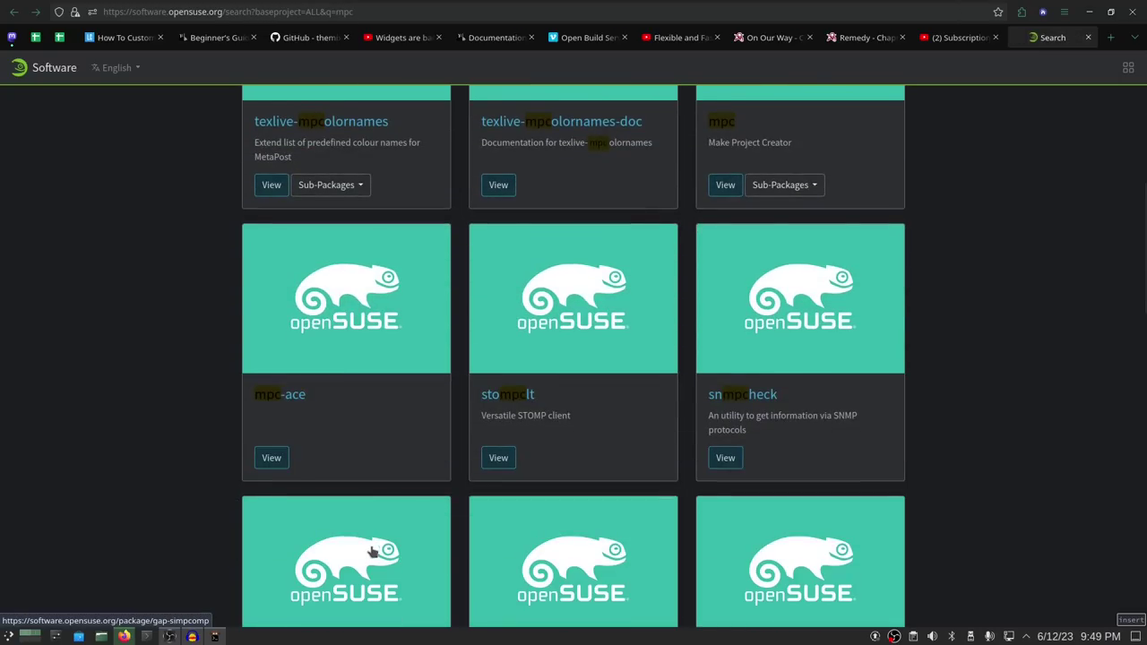
{"action": "scroll", "coordinate": [622, 482], "scroll_direction": "up", "scroll_amount": 6}
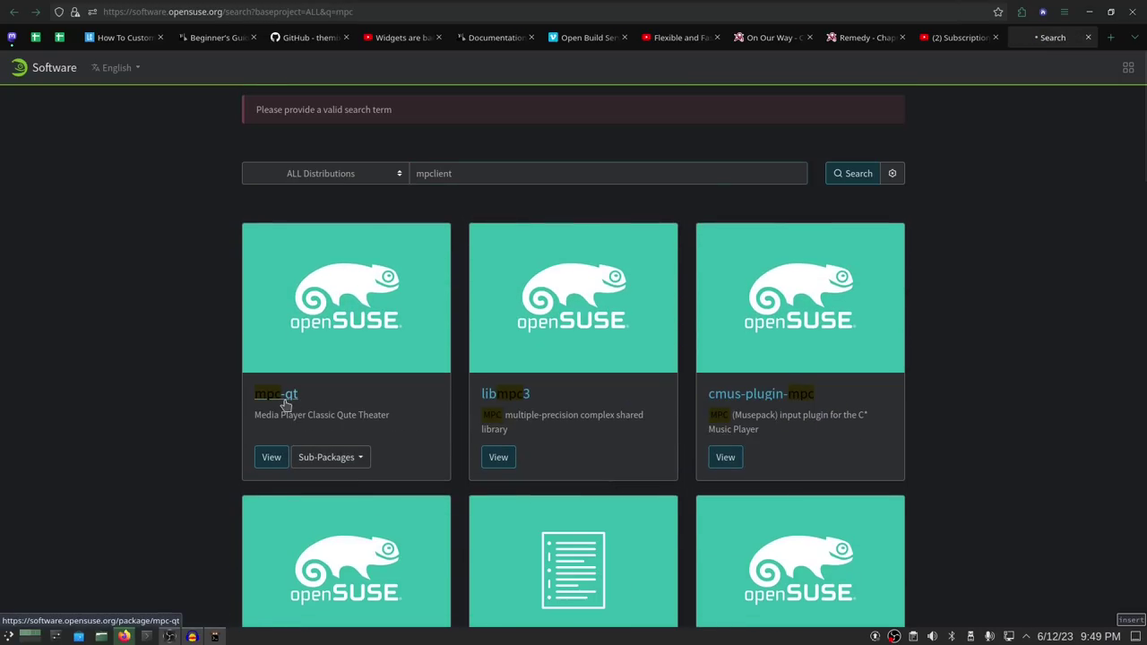
{"action": "left_click", "coordinate": [284, 396]}
{"action": "scroll", "coordinate": [290, 436], "scroll_direction": "down", "scroll_amount": 3}
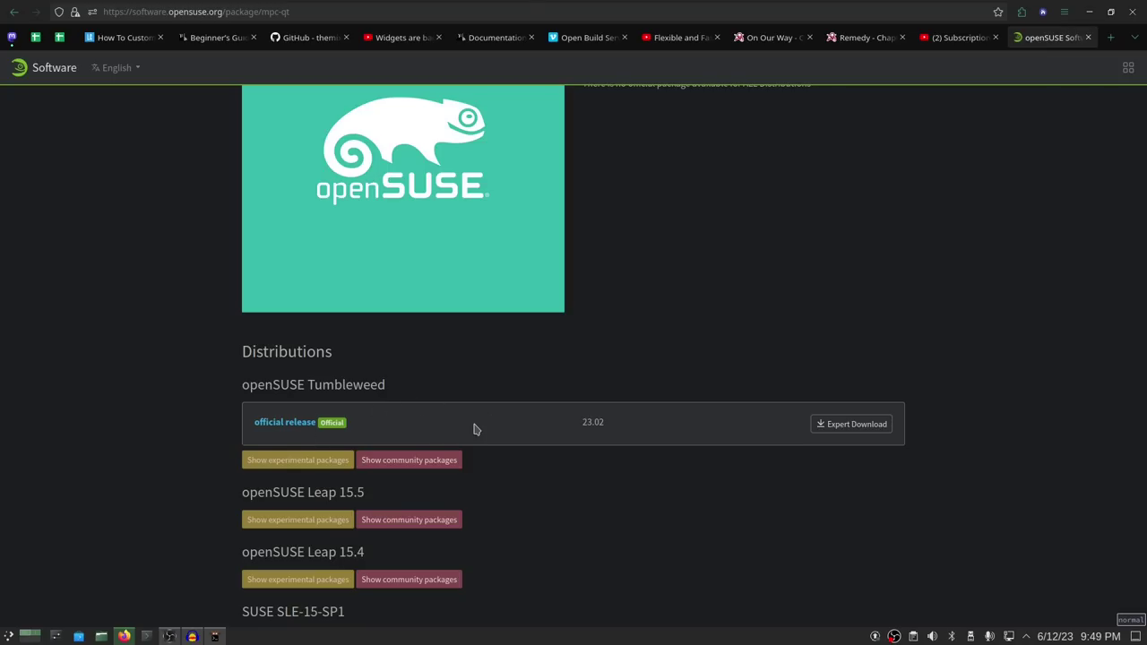
{"action": "left_click", "coordinate": [377, 462]}
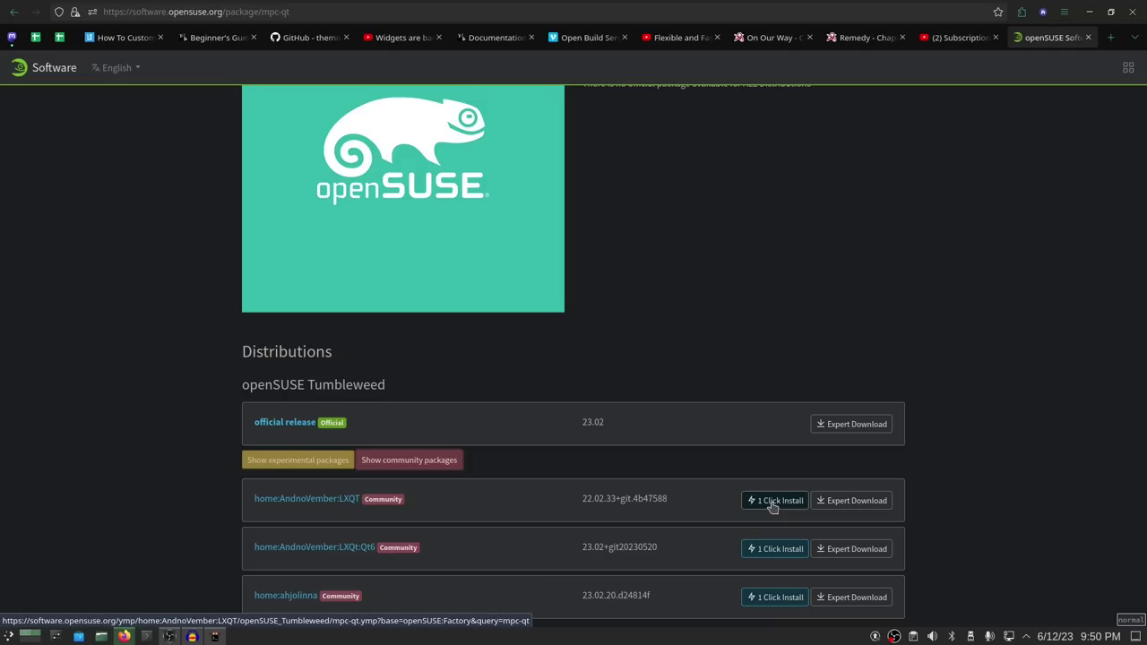
Open the Expert Download page of the first community mpc-qt package, expand the manual repository instructions and highlight the Tumbleweed zypper addrepo command.
{"action": "left_click", "coordinate": [835, 501]}
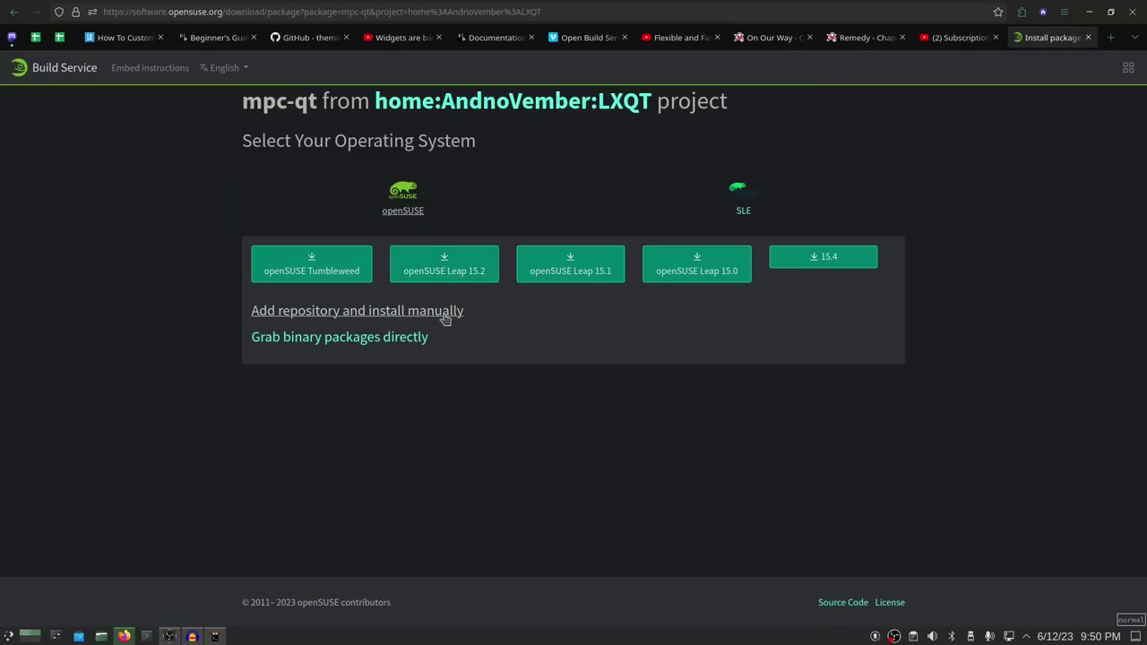
{"action": "left_click", "coordinate": [399, 316]}
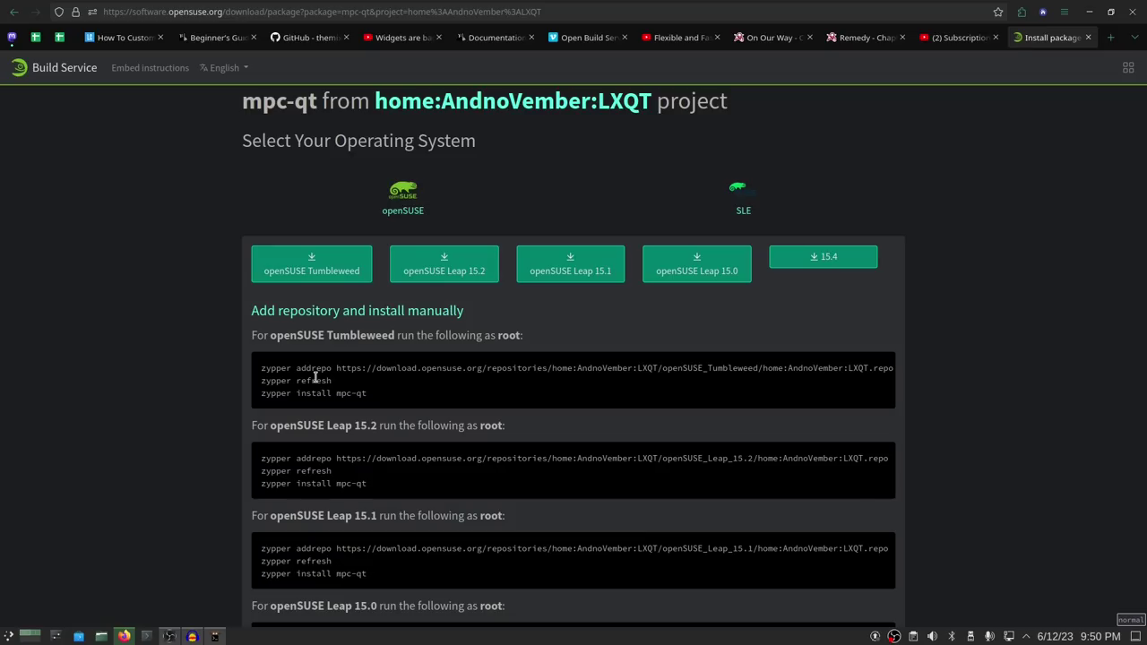
{"action": "left_click_drag", "start_coordinate": [261, 367], "coordinate": [427, 367]}
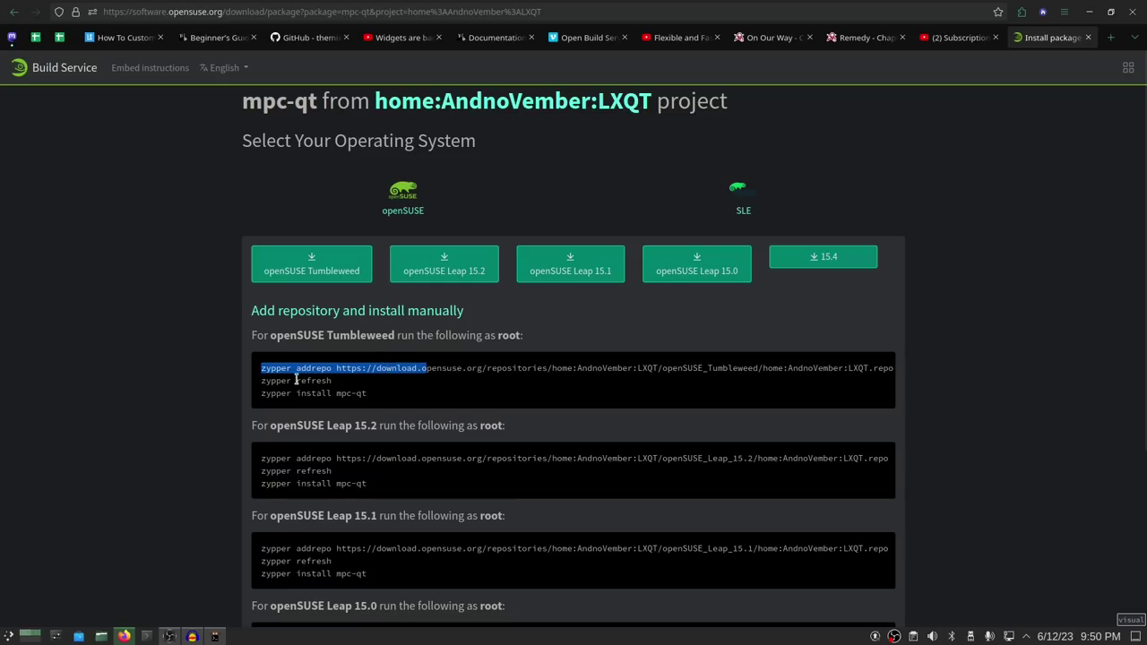
{"action": "left_click_drag", "start_coordinate": [296, 368], "coordinate": [312, 368]}
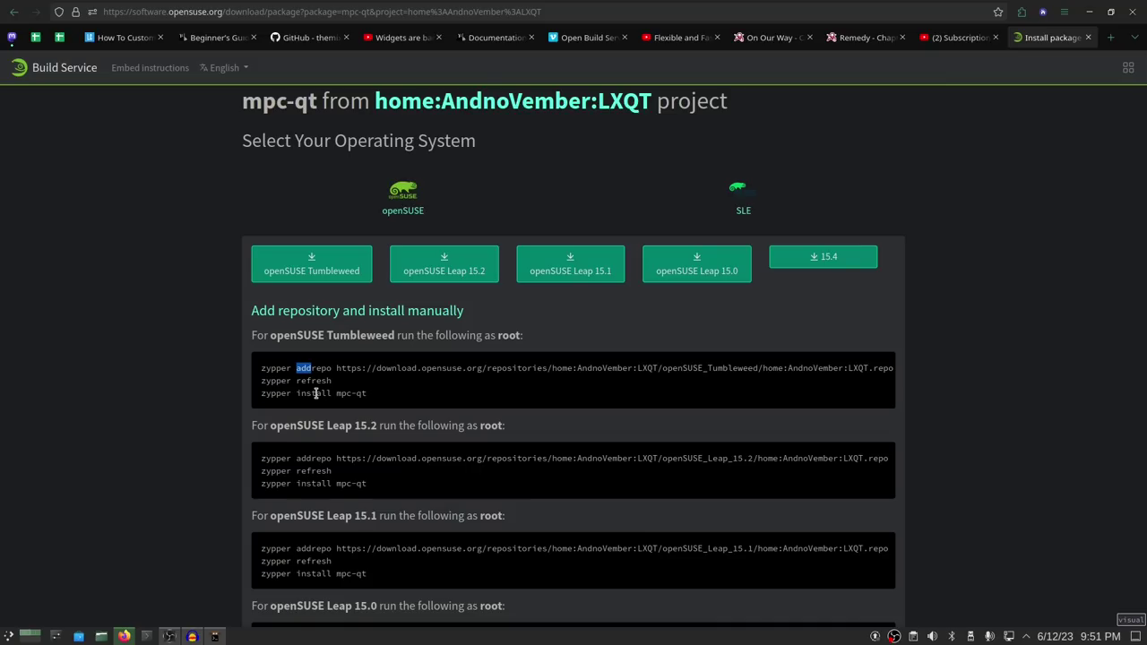
Open a new terminal window, minimize Firefox and move the terminal toward the middle of the desktop.
{"action": "key", "text": "ctrl+alt+t"}
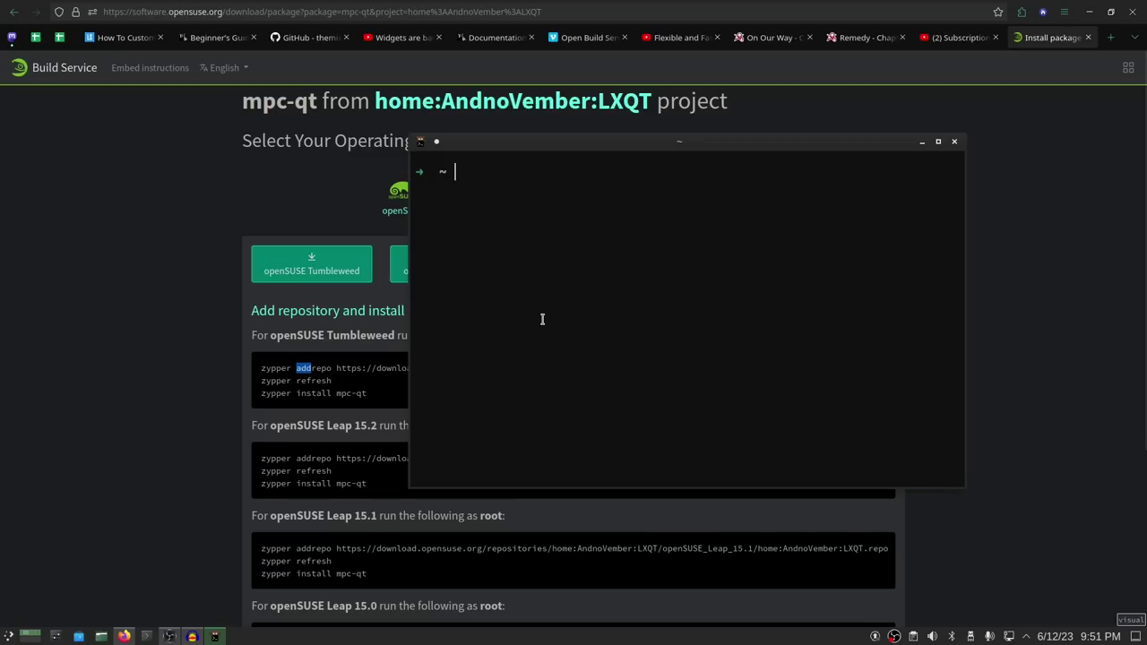
{"action": "left_click", "coordinate": [1089, 11]}
{"action": "left_click_drag", "start_coordinate": [873, 146], "coordinate": [796, 121]}
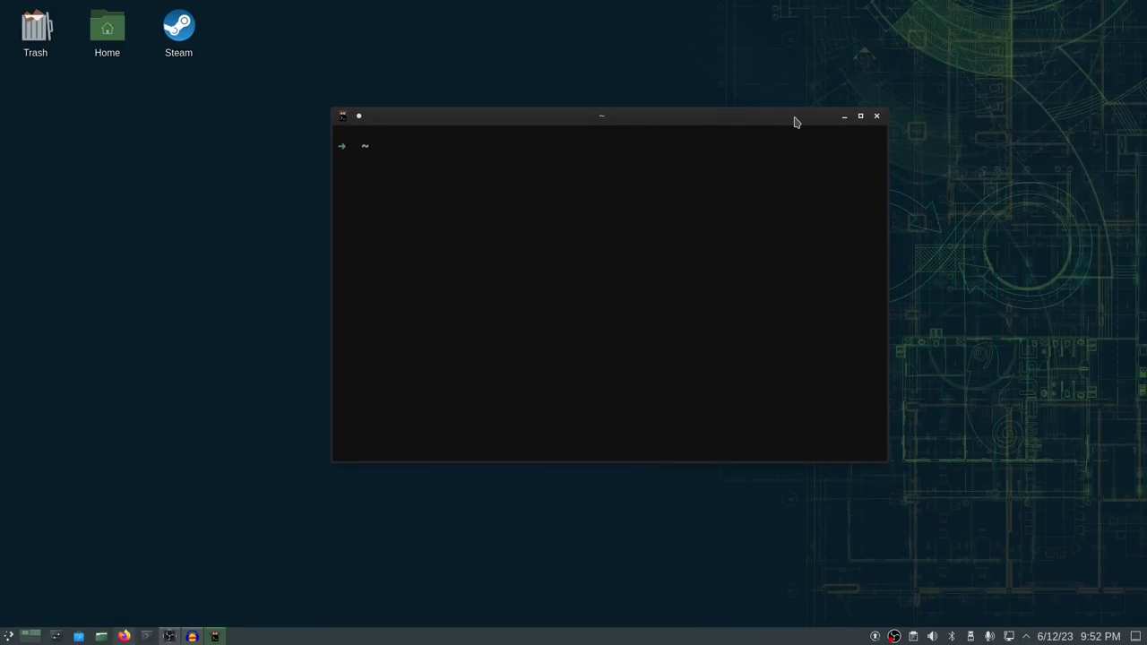